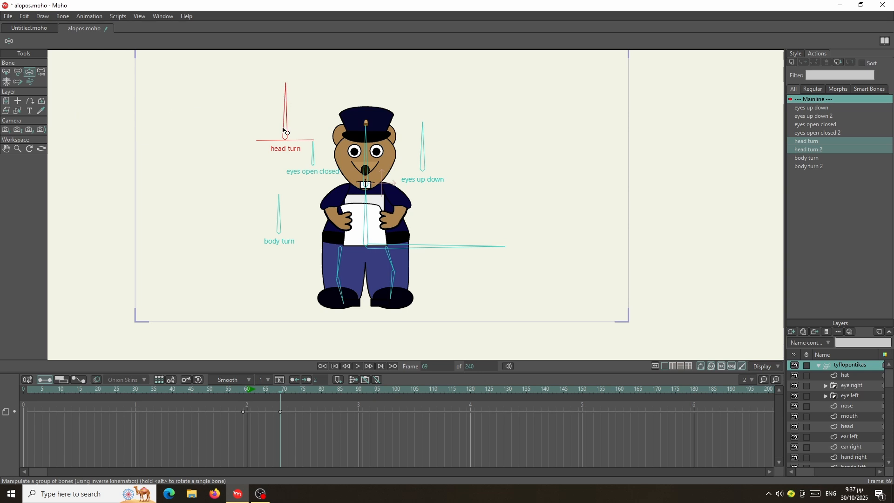
Rotate the body turn bone and the head turn bone sideways at frame 69 to test the combined turn
left_click_drag(279, 216, 189, 270)
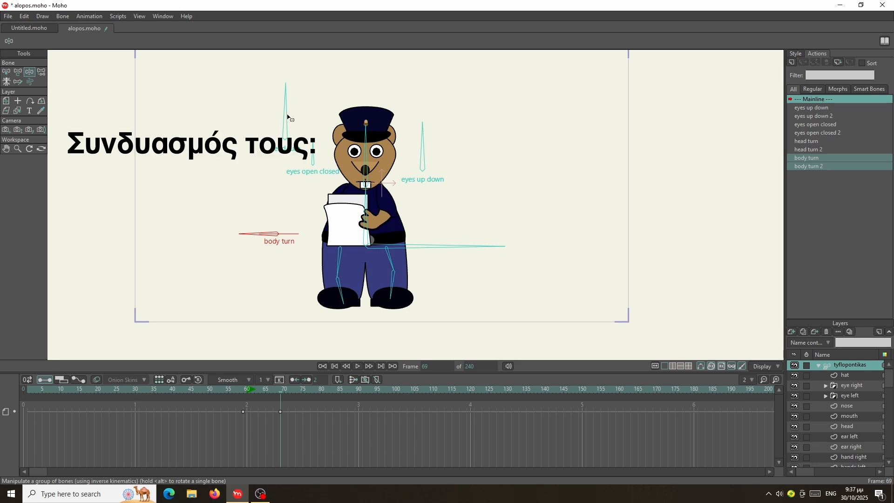
left_click_drag(287, 118, 247, 139)
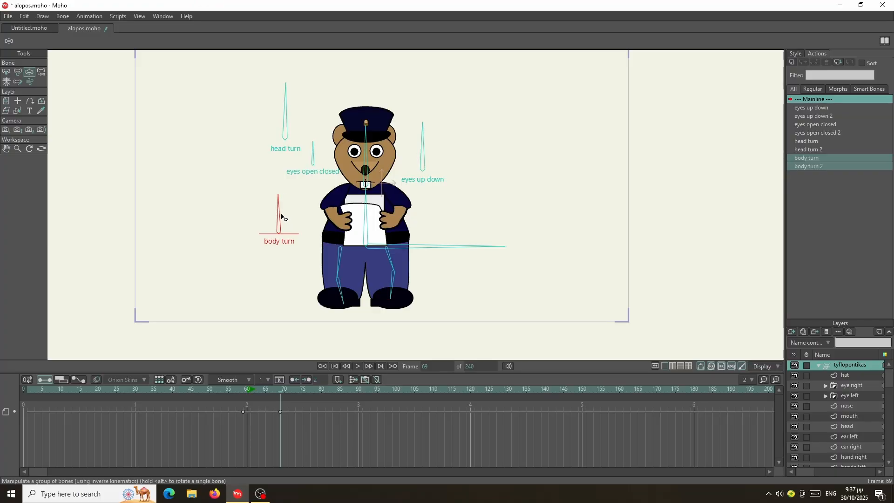
left_click_drag(282, 217, 186, 280)
left_click_drag(288, 114, 225, 153)
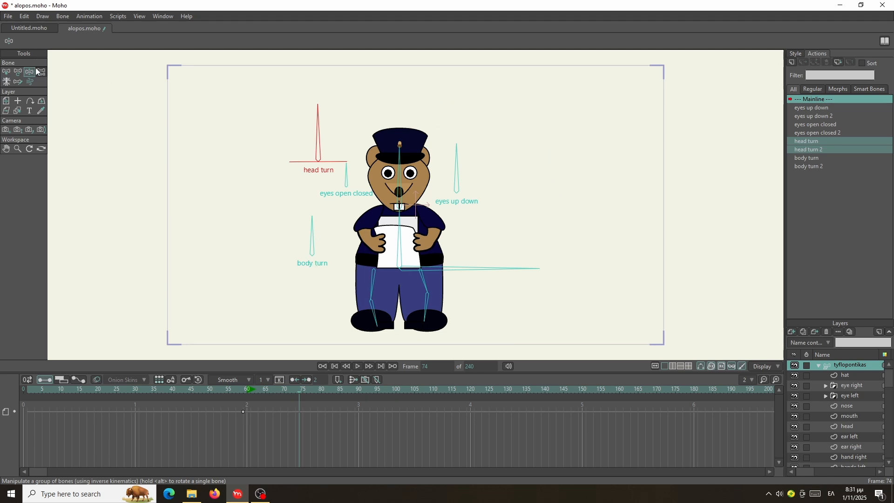
Swing the body turn and head turn bones sideways at frame 74 and return both upright
left_click_drag(320, 234, 250, 275)
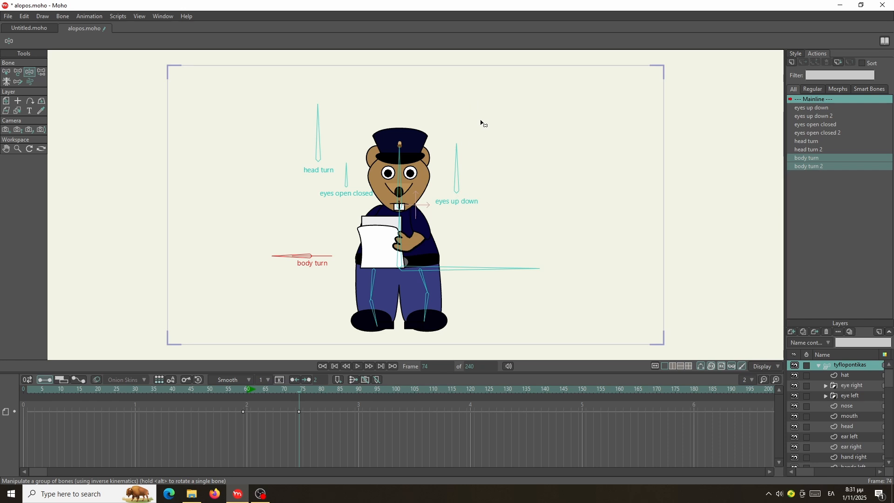
left_click_drag(318, 151, 282, 171)
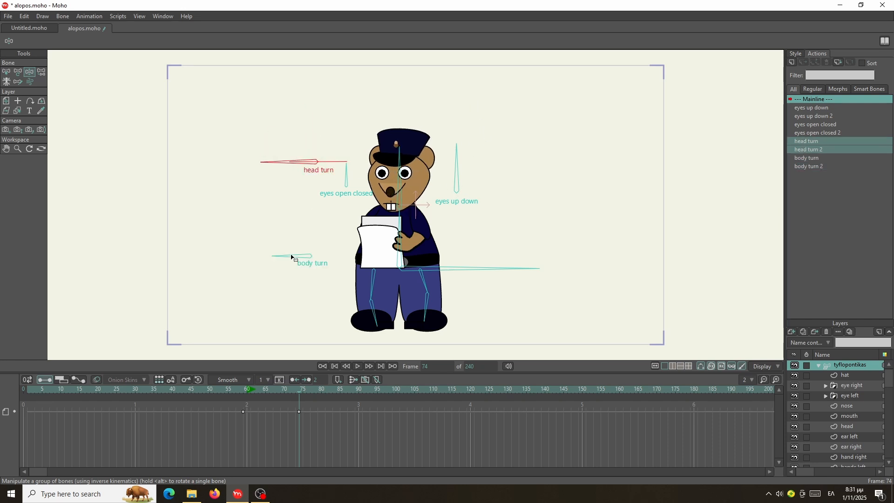
left_click_drag(292, 257, 313, 230)
left_click_drag(289, 159, 317, 119)
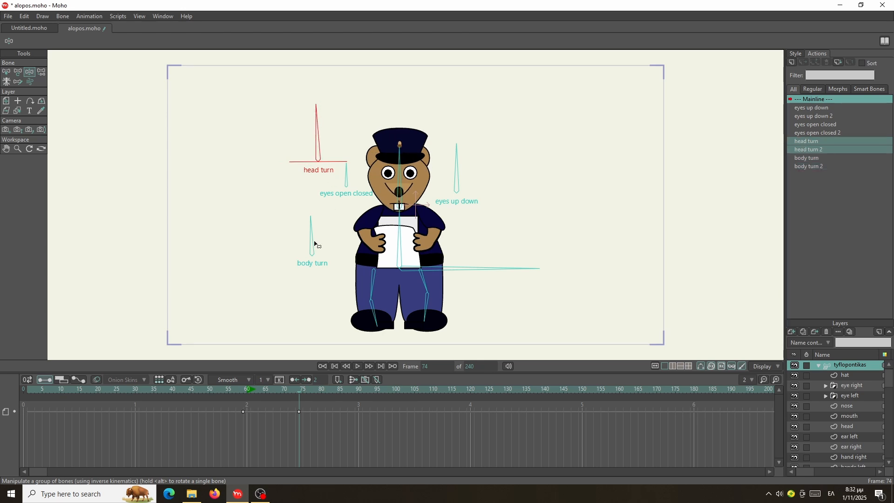
Test the head turn at frame 74 with the body still facing forward, then rotate the body turn bone
left_click_drag(315, 244, 312, 218)
left_click_drag(316, 133, 289, 161)
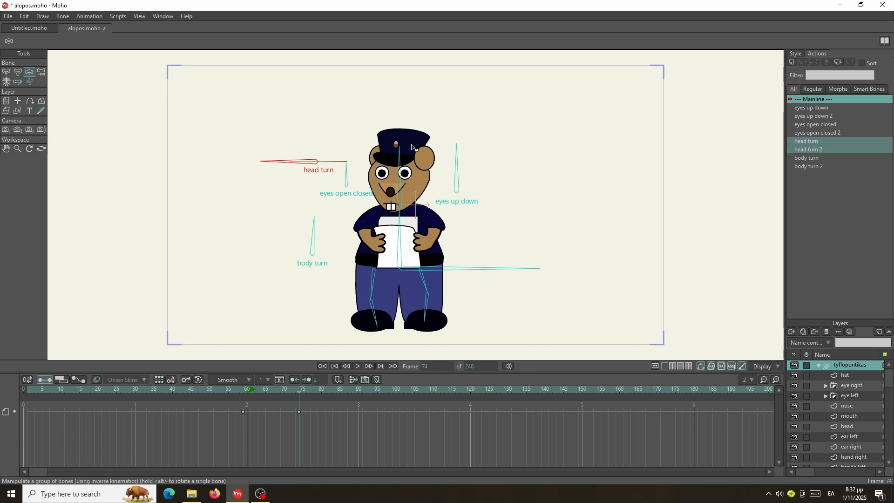
left_click_drag(314, 231, 295, 262)
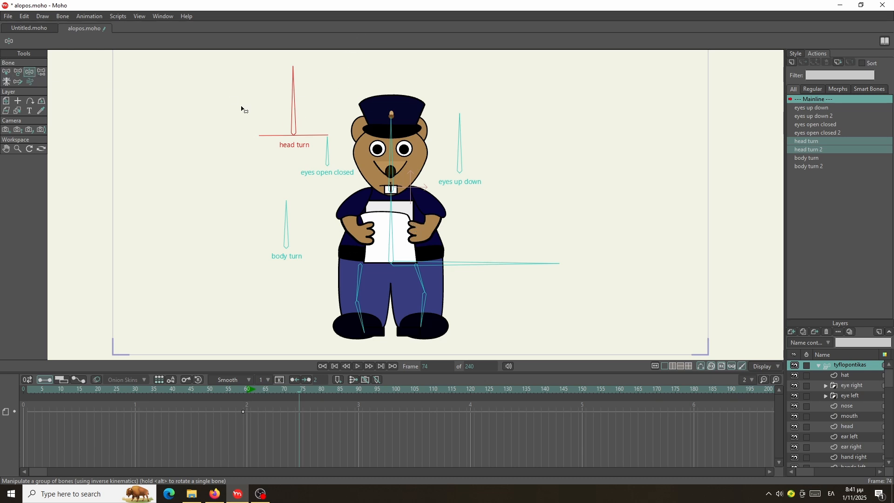
Rotate the body turn and head turn bones sideways at frame 74, then delete the keyframe made there
left_click_drag(296, 111, 294, 69)
left_click_drag(285, 225, 173, 285)
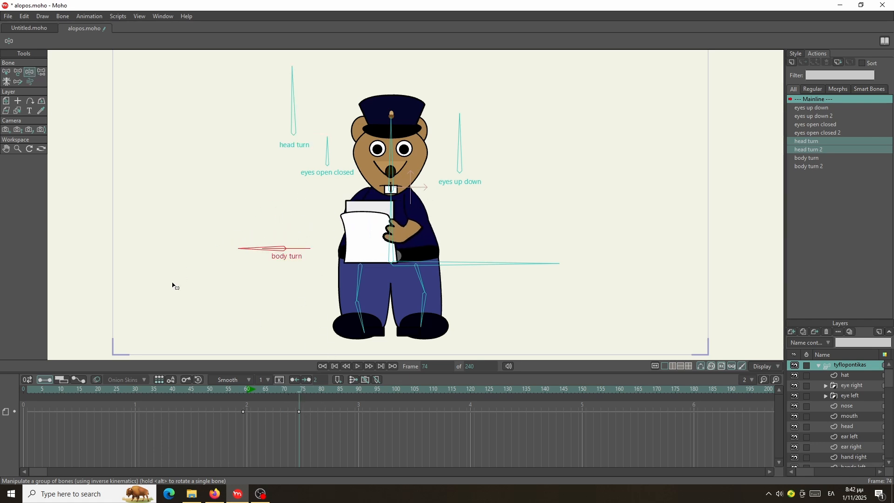
left_click(295, 104)
left_click_drag(294, 104, 218, 154)
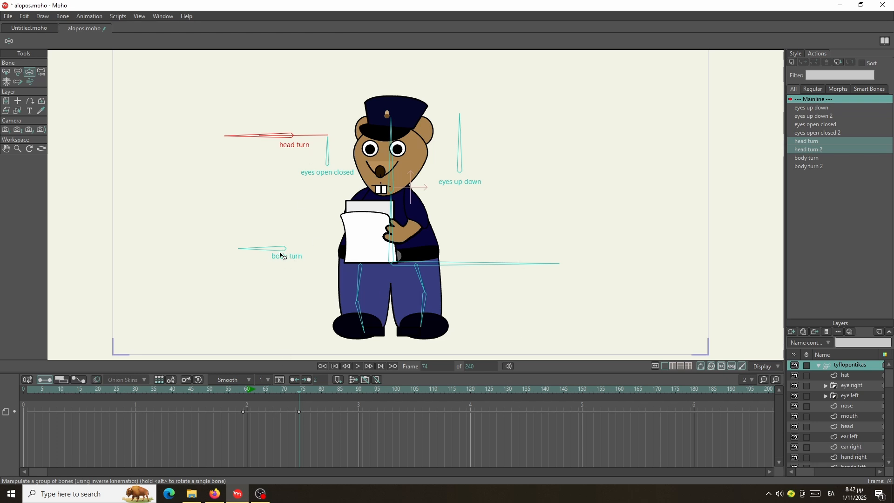
left_click_drag(316, 419, 275, 392)
key("Delete")
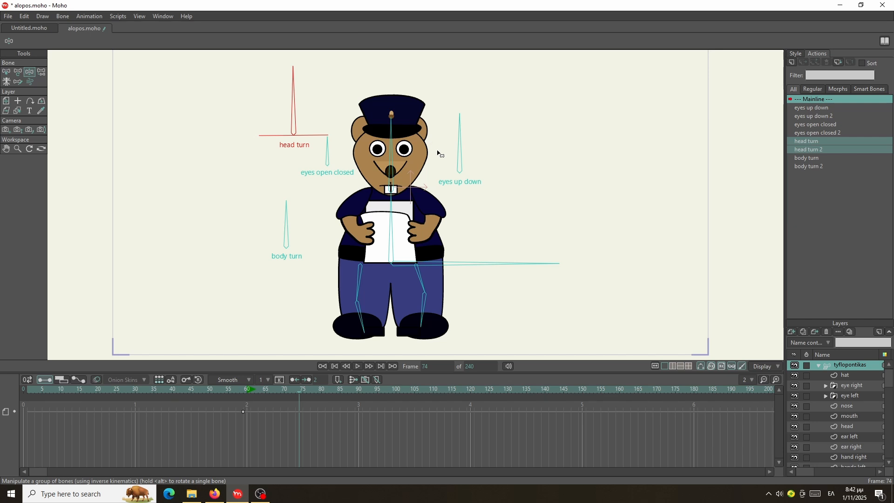
scroll(431, 131, "up", 5)
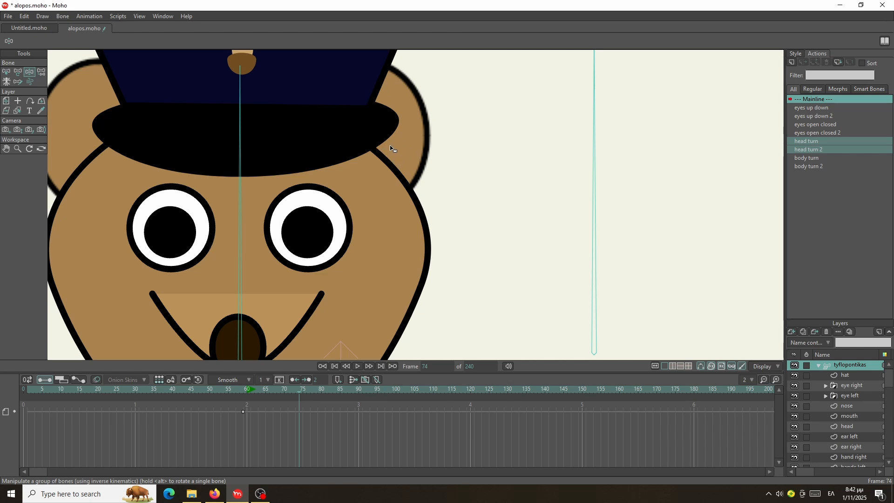
scroll(391, 182, "down", 2)
scroll(391, 182, "down", 3)
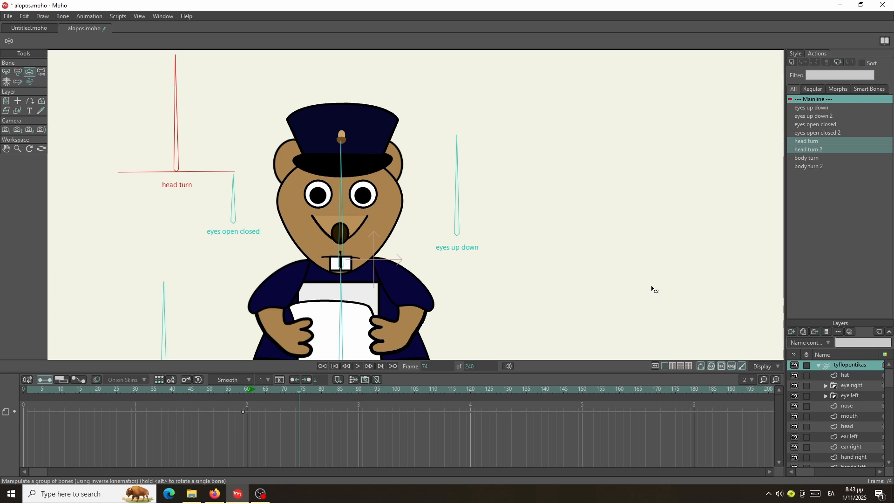
At frame 0, add an empty vector layer directly above the ear left layer
scroll(854, 410, "down", 1)
scroll(853, 407, "down", 1)
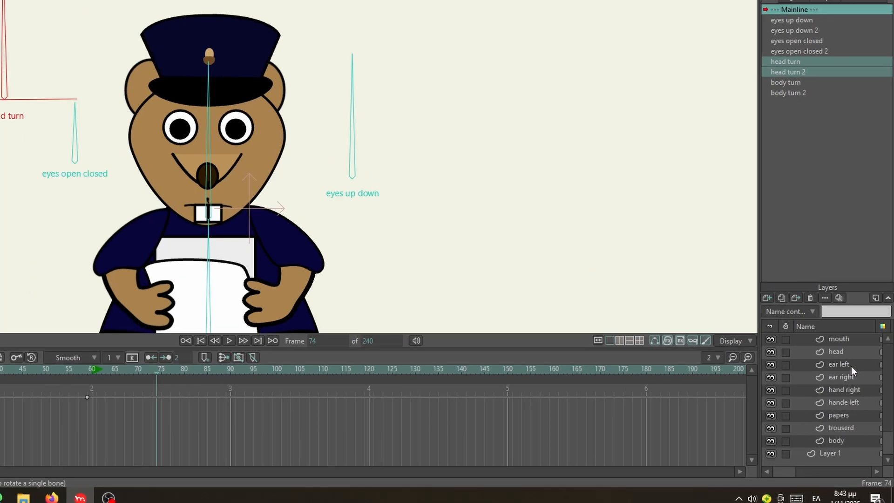
left_click(861, 386)
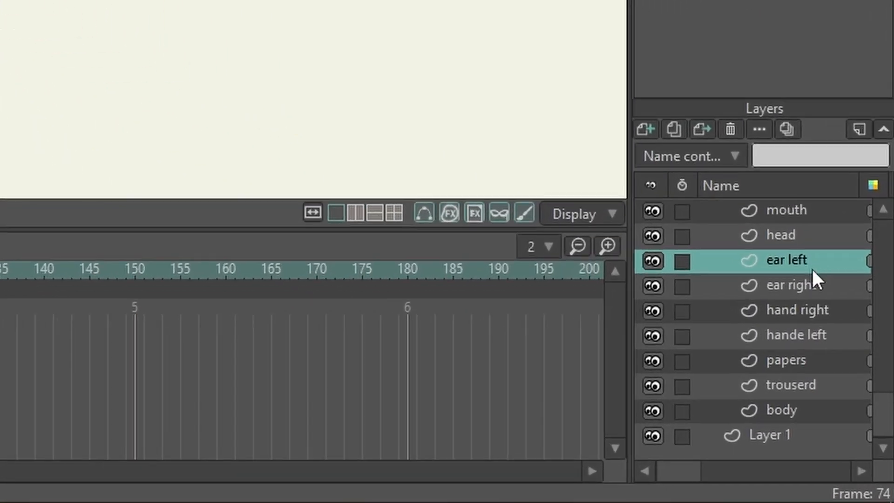
left_click(642, 127)
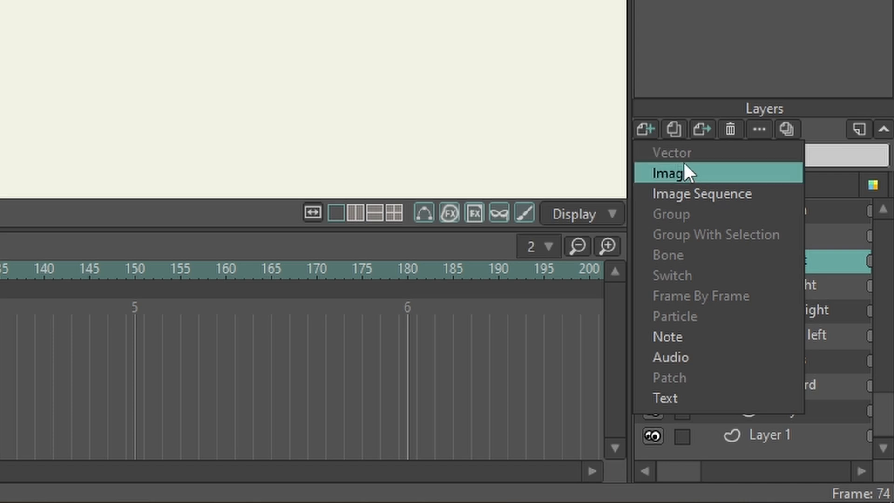
key("Escape")
key("shift+Left")
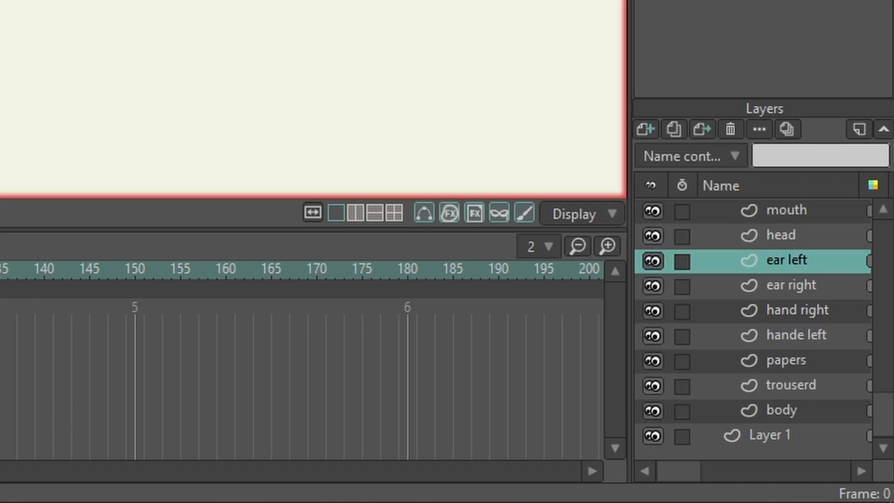
left_click(652, 126)
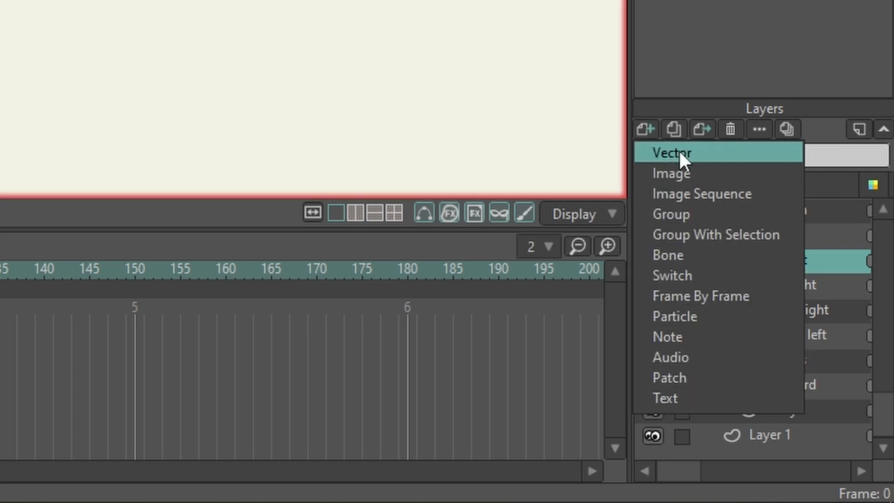
left_click(678, 150)
left_click(783, 269)
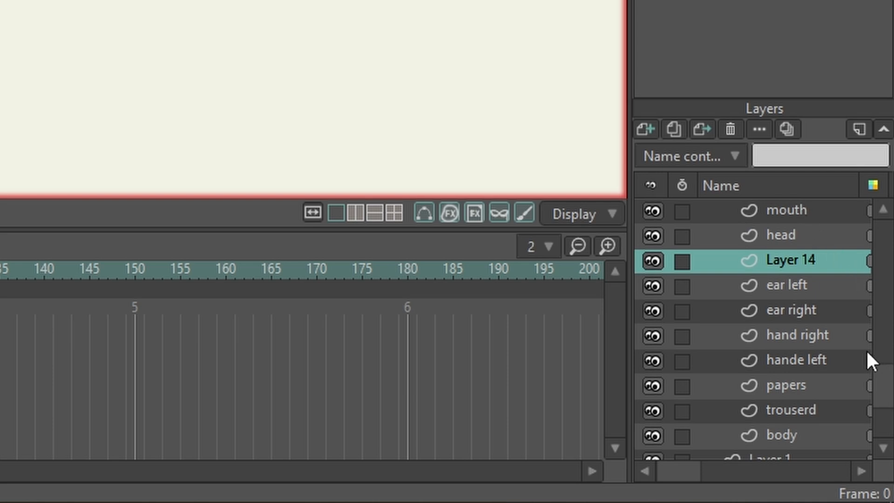
left_click(797, 287)
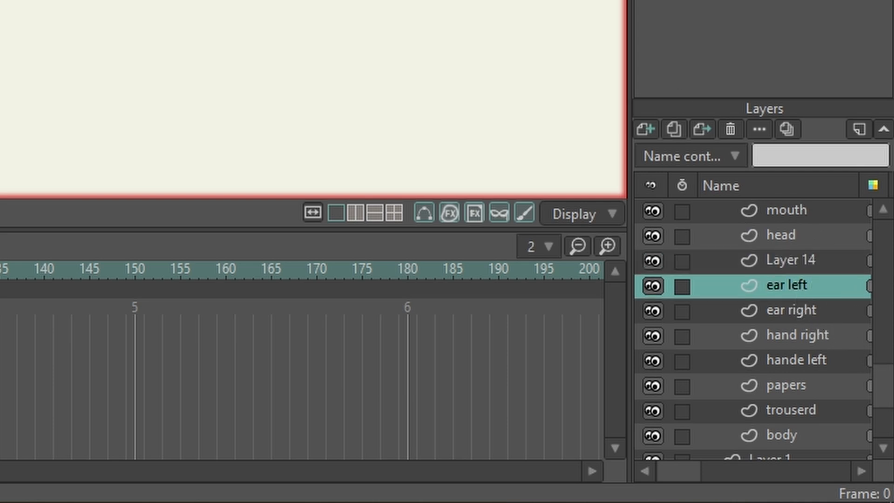
left_click(788, 262)
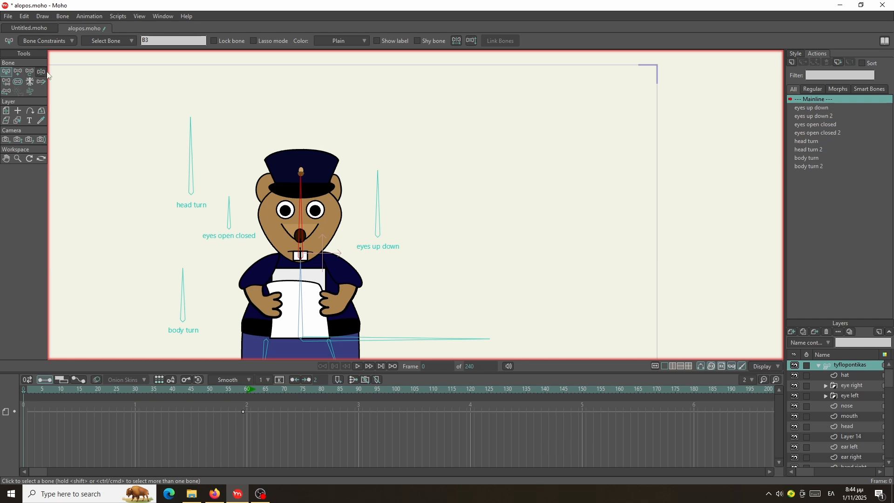
Try the head turn bone at frame 75, then delete that keyframe and return to frame 0
left_click(185, 202)
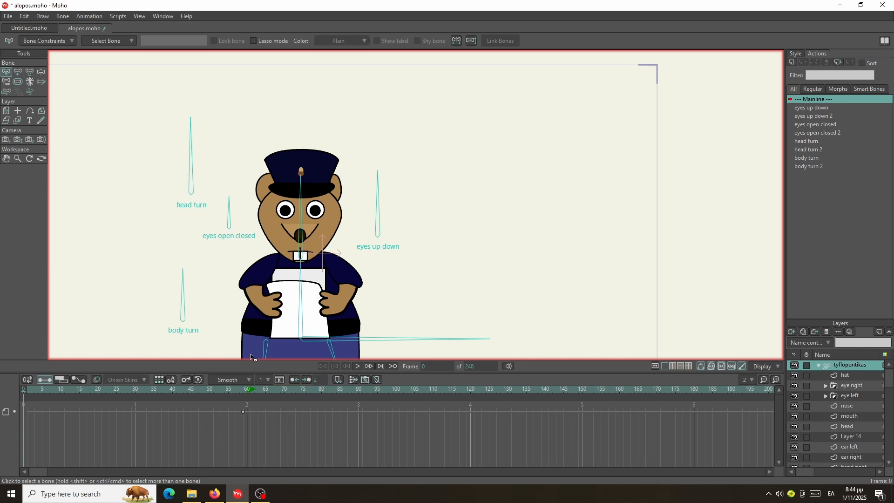
left_click(303, 389)
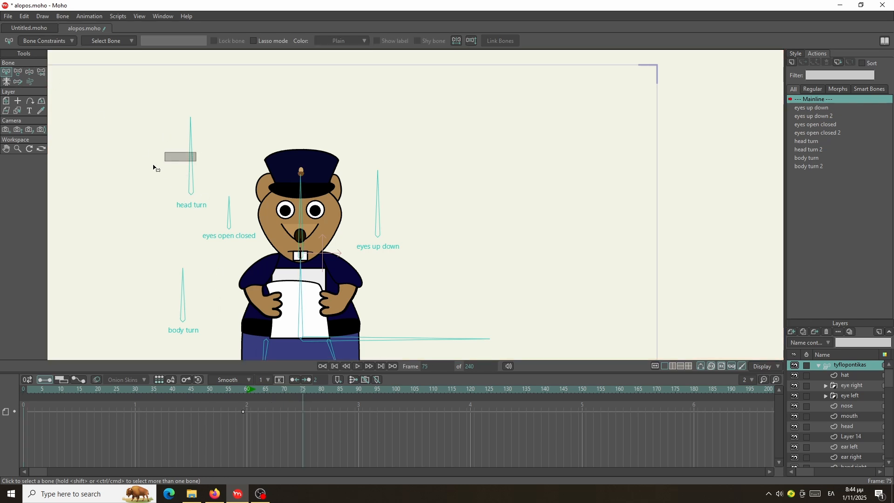
left_click(29, 72)
left_click_drag(190, 153, 192, 134)
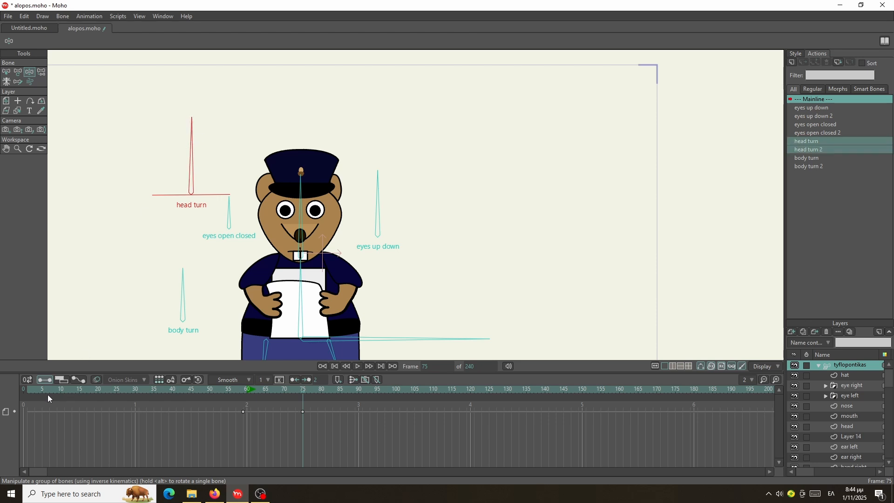
left_click_drag(295, 399, 296, 399)
key("Delete")
left_click(23, 389)
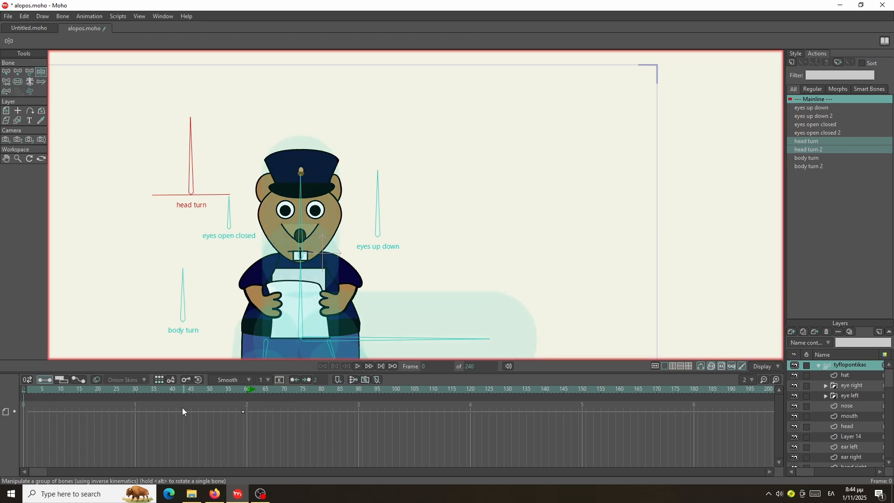
Create a switch layer below the head layer that holds the empty vector layer and the ear left layer
left_click(859, 437)
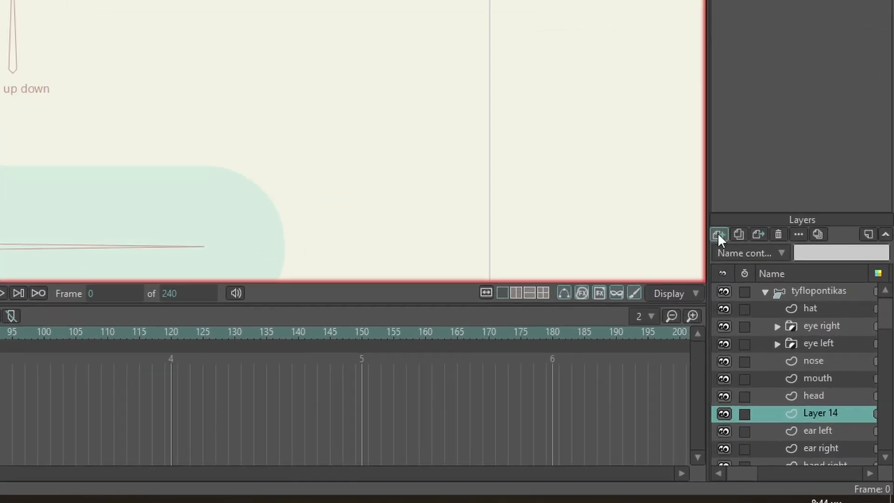
left_click(791, 331)
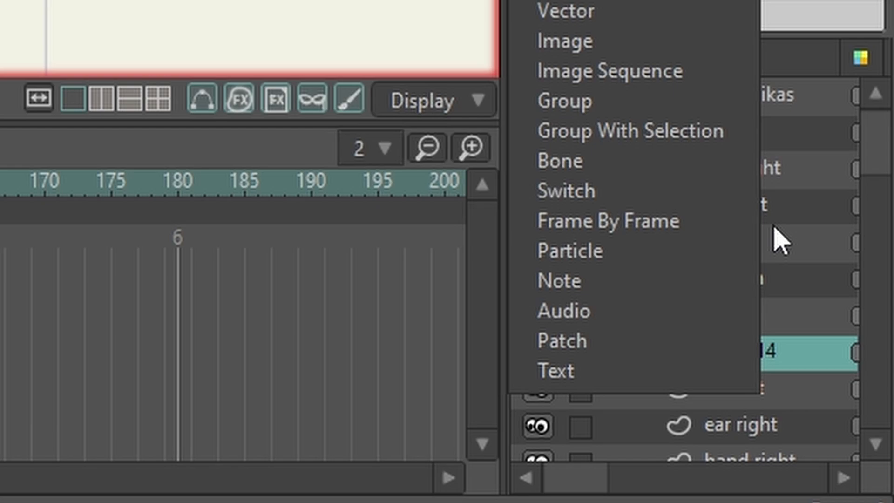
left_click(630, 131)
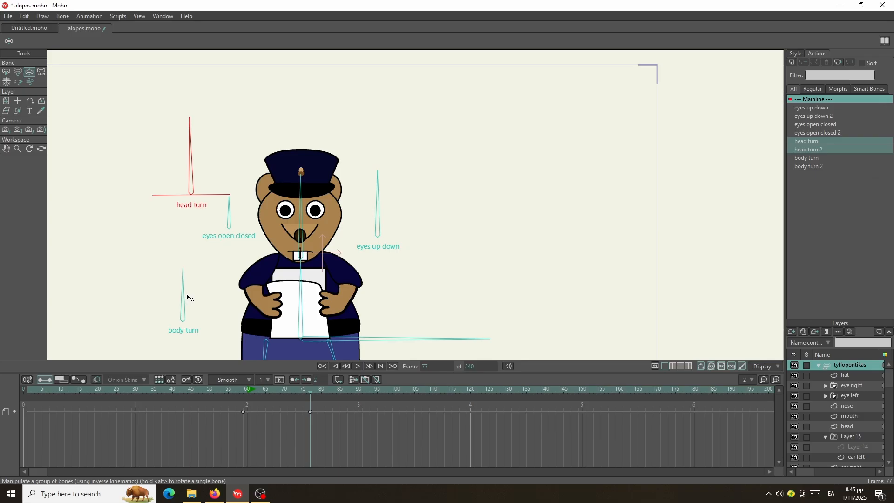
Test the body turn and head turn bones at frame 77 and bring both back upright
left_click_drag(187, 297, 130, 320)
left_click_drag(201, 136, 203, 110)
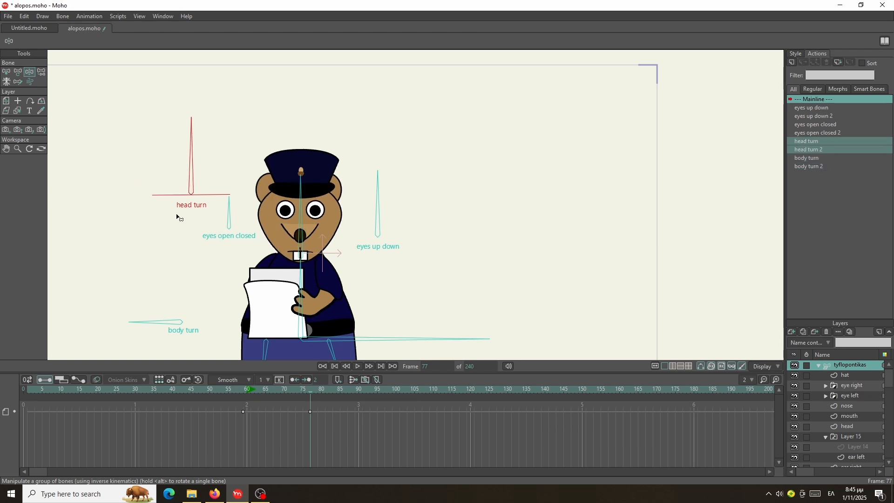
left_click_drag(176, 216, 164, 134)
left_click_drag(150, 321, 185, 250)
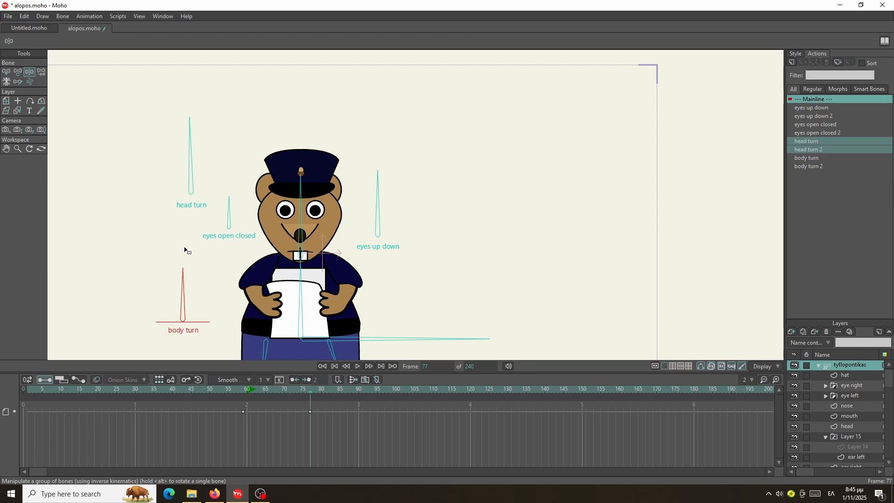
At frame 0, move the ear switch layer above the hat layer, first inside the tyflopontikas bone layer
scroll(869, 411, "down", 4)
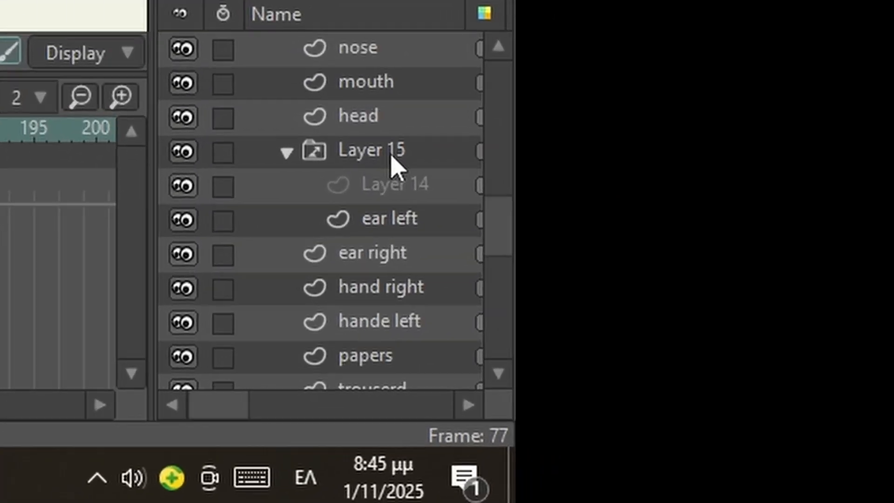
left_click(857, 397)
scroll(858, 397, "up", 3)
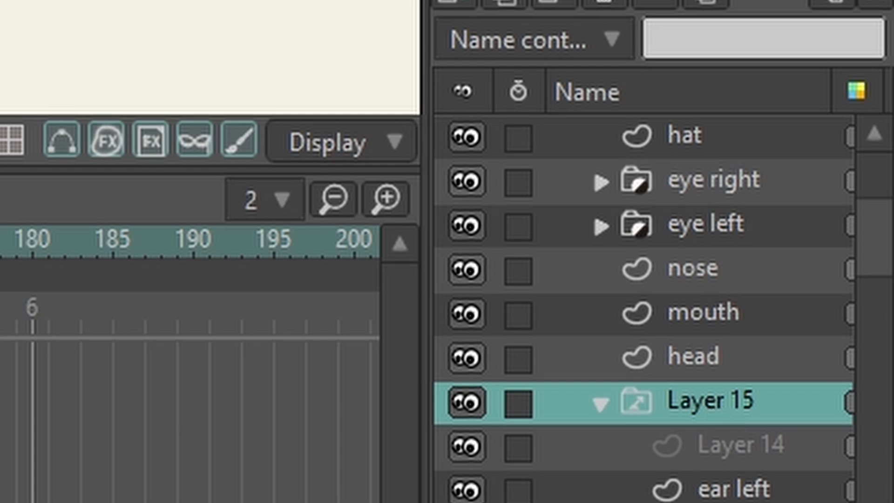
key("Right")
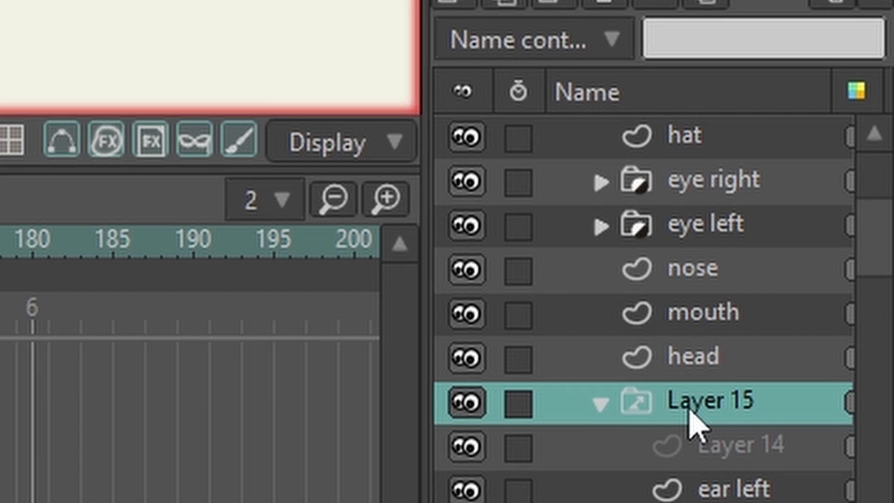
left_click_drag(689, 409, 727, 342)
scroll(729, 346, "up", 1)
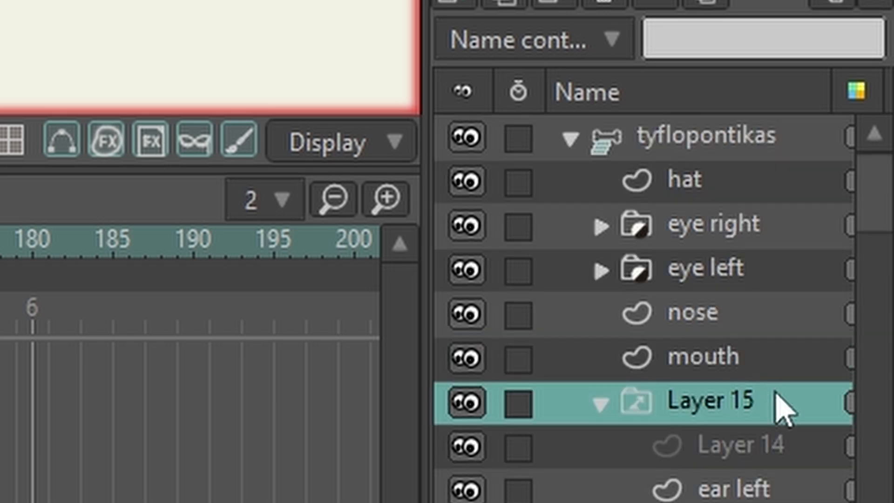
left_click_drag(748, 396, 806, 177)
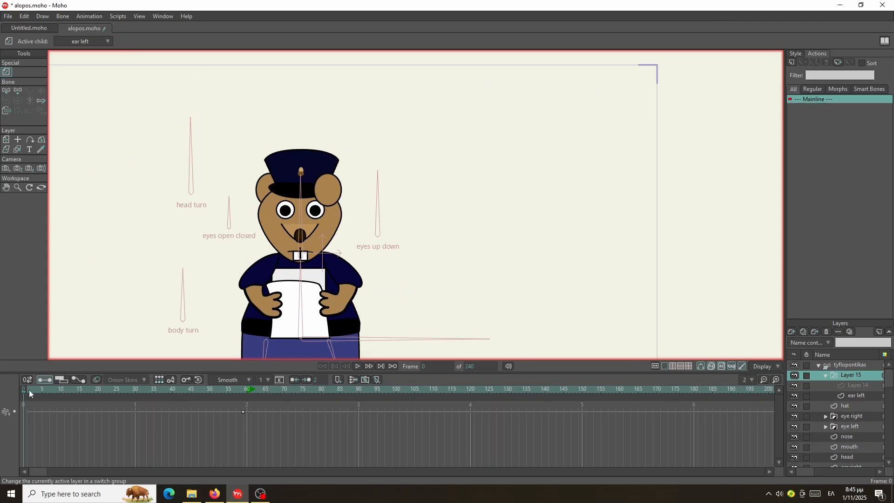
At frame 1, switch the ear switch layer's active child to Layer 14
left_click(29, 389)
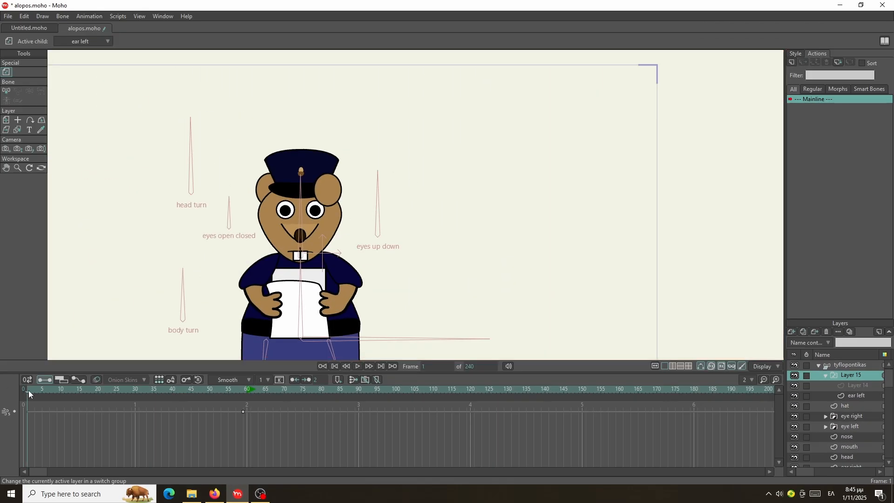
right_click(849, 375)
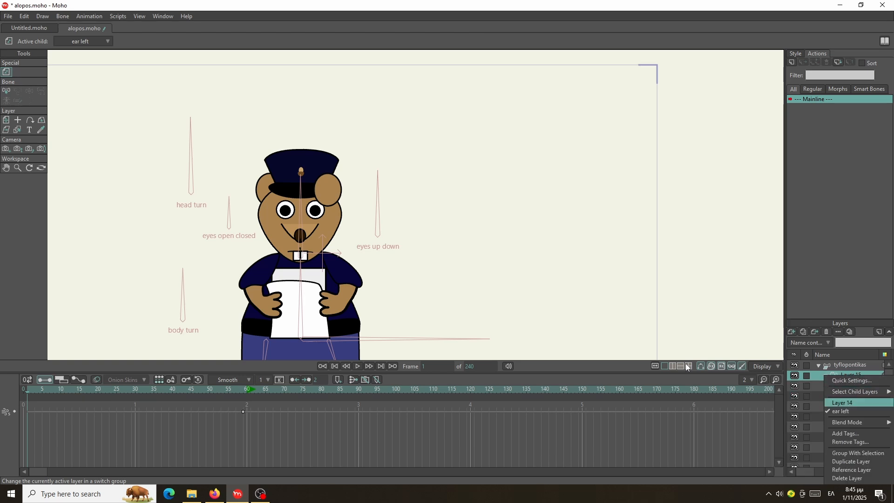
left_click(850, 402)
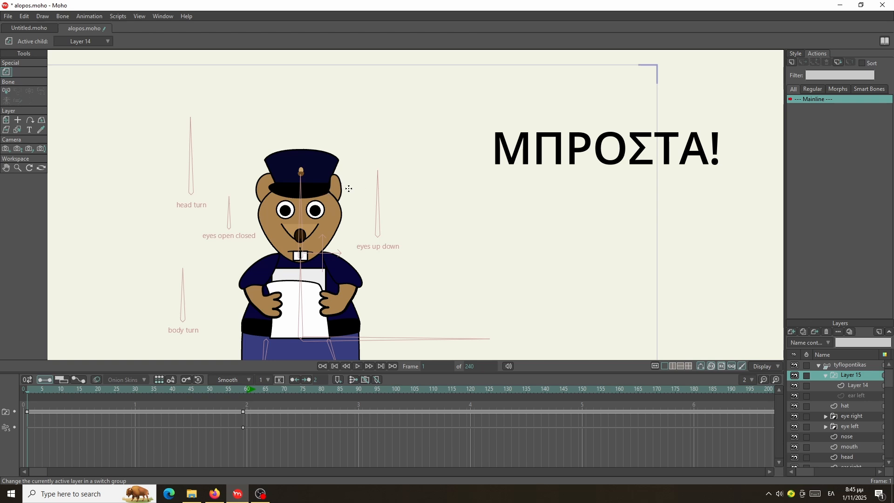
At frame 0, shift the inner corner point of Layer 14's ear outline and add a point on its inner edge beside the hat
scroll(332, 205, "up", 5)
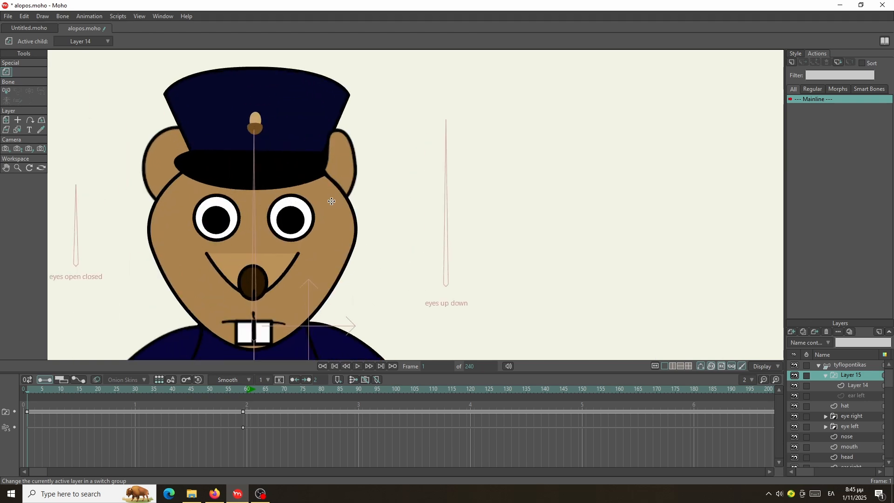
left_click(857, 385)
scroll(282, 139, "up", 2)
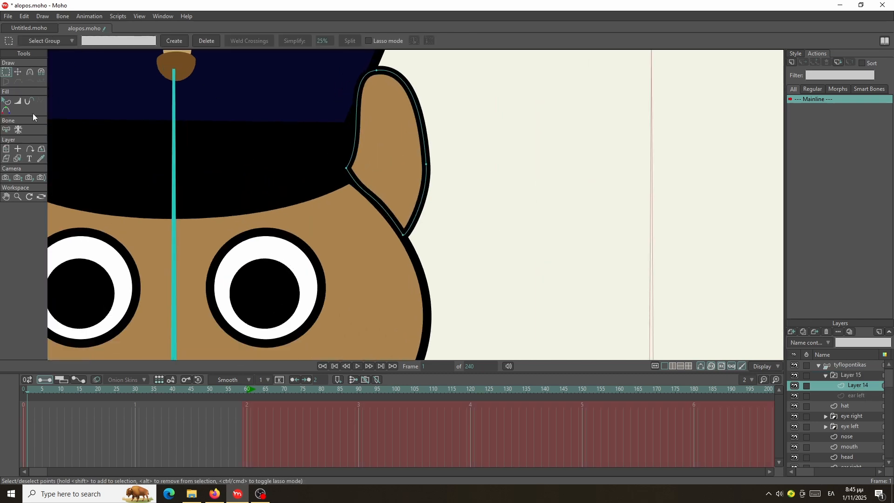
left_click(18, 72)
left_click(24, 389)
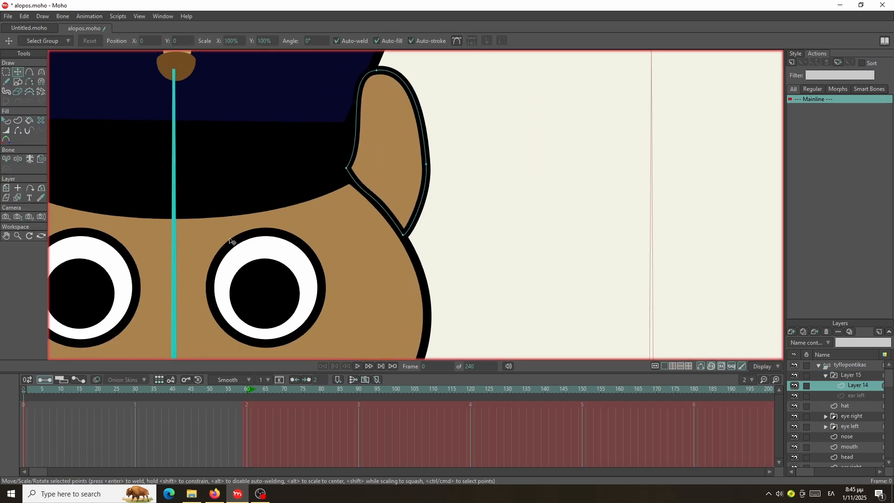
left_click_drag(346, 168, 349, 176)
left_click(30, 72)
left_click(356, 114)
Adjust the curvature of the ear's inner edge in Layer 14 so it follows the hat brim
left_click(42, 72)
left_click_drag(357, 135, 423, 148)
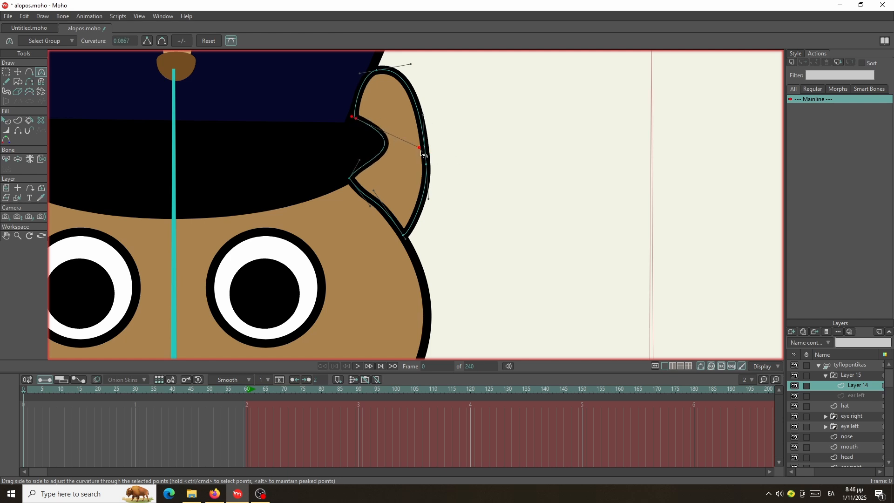
left_click_drag(352, 157, 368, 171)
At frame 79, try rotating the body turn bone fully to the side and tilting the head turn bone slightly the same way
scroll(374, 196, "down", 5)
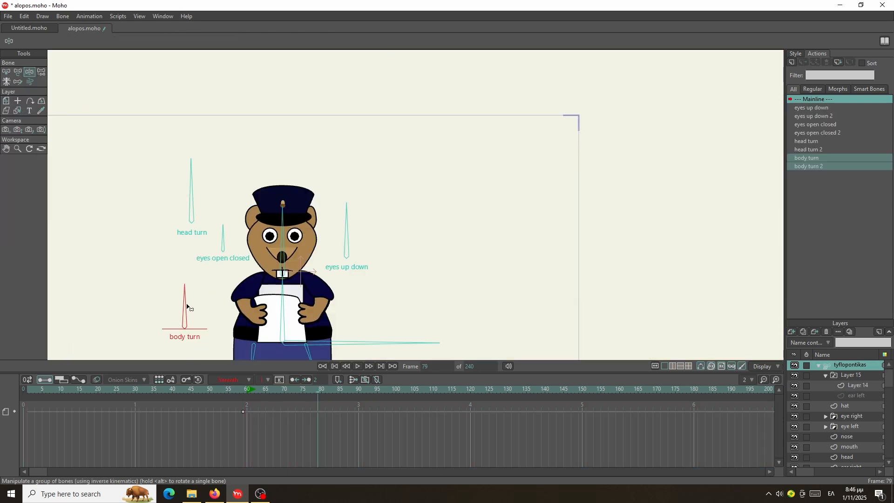
left_click_drag(187, 305, 141, 328)
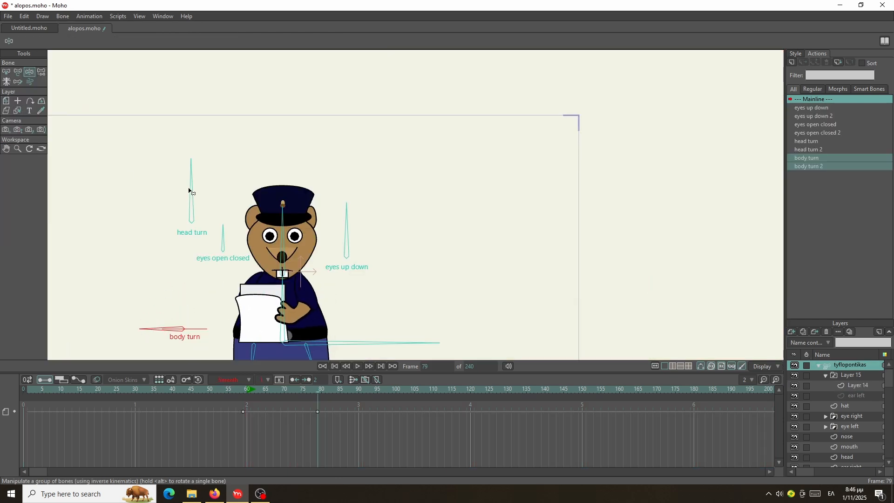
mouse_move(189, 188)
left_mouse_down()
mouse_move(121, 218)
mouse_move(194, 212)
mouse_move(124, 237)
mouse_move(163, 223)
mouse_move(187, 188)
mouse_move(175, 196)
left_mouse_up()
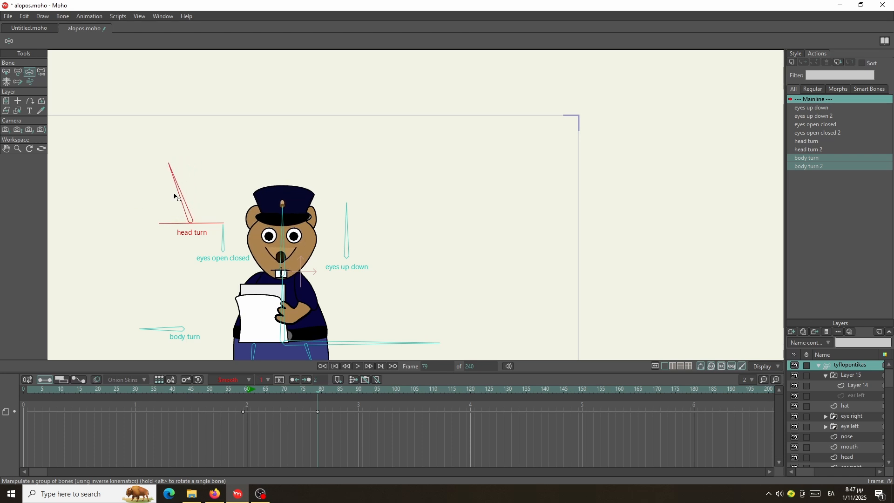
Try keying the ear switch layer's active child at frame 79
right_click(857, 365)
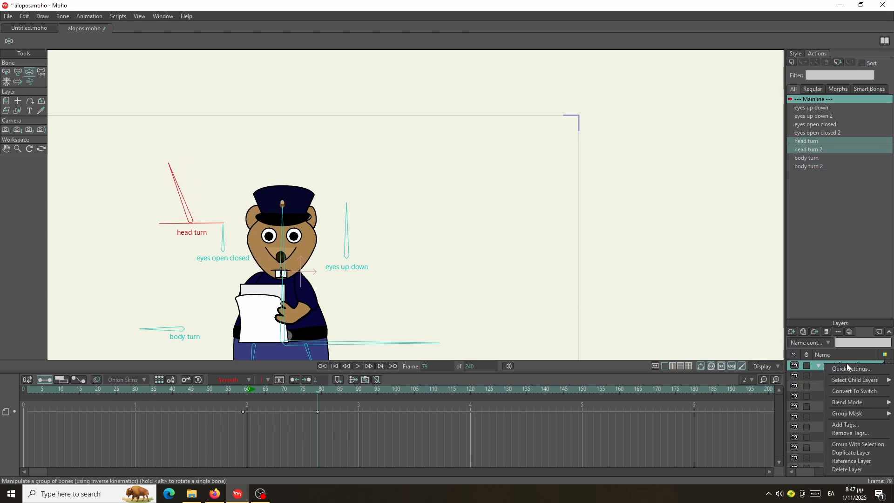
left_click(820, 368)
left_click(819, 366)
left_click(821, 365)
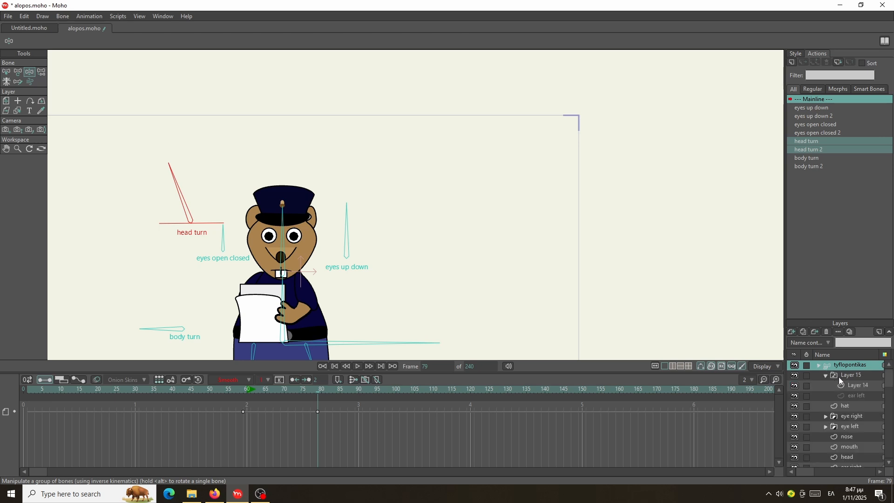
left_click(850, 376)
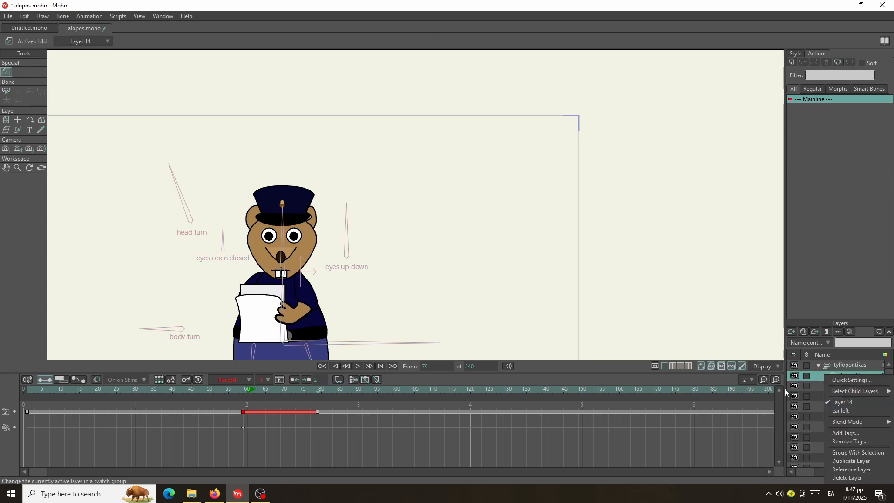
At frame 63, key the head turn and body turn bones fully sideways and switch the ear switch layer to ear left
left_click(243, 395)
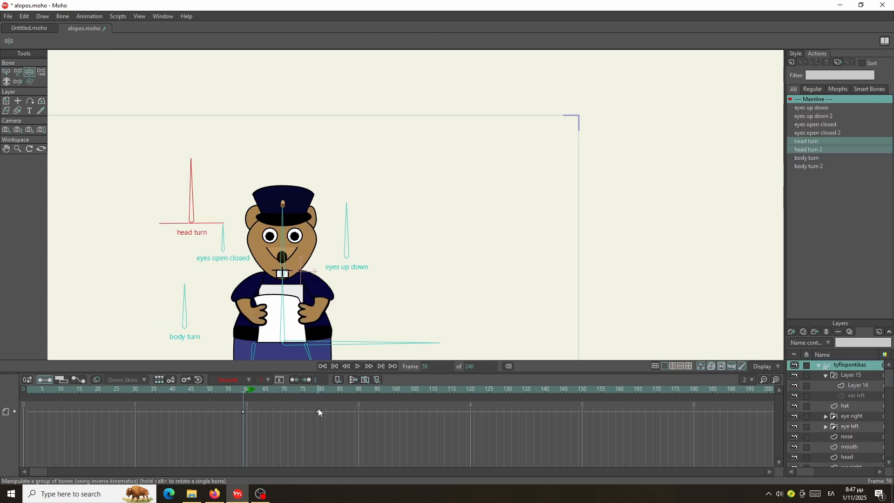
left_click(262, 390)
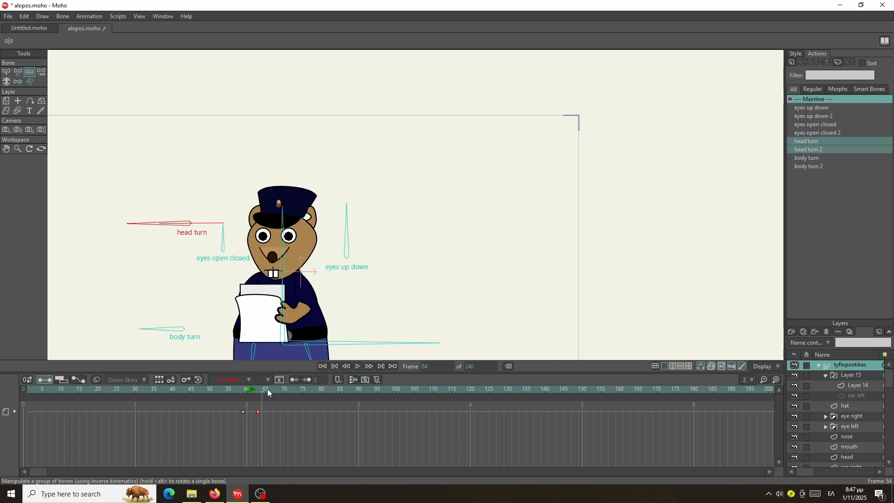
left_click_drag(261, 391, 257, 391)
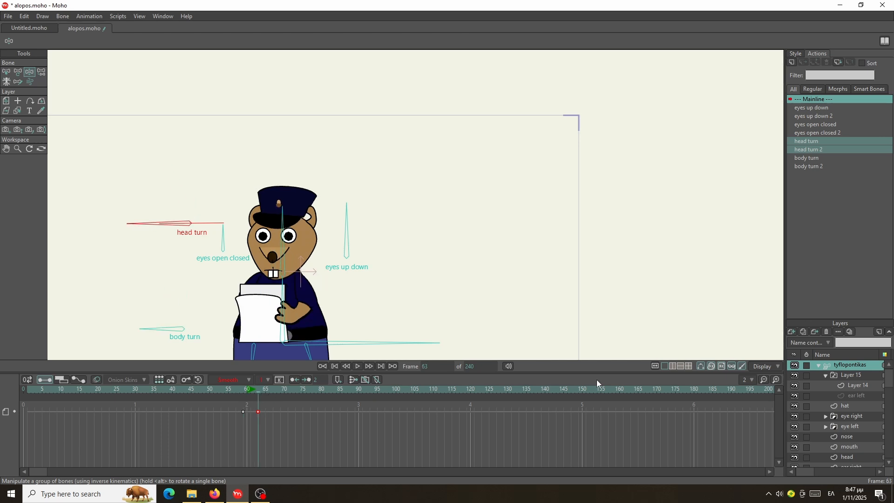
left_click(855, 375)
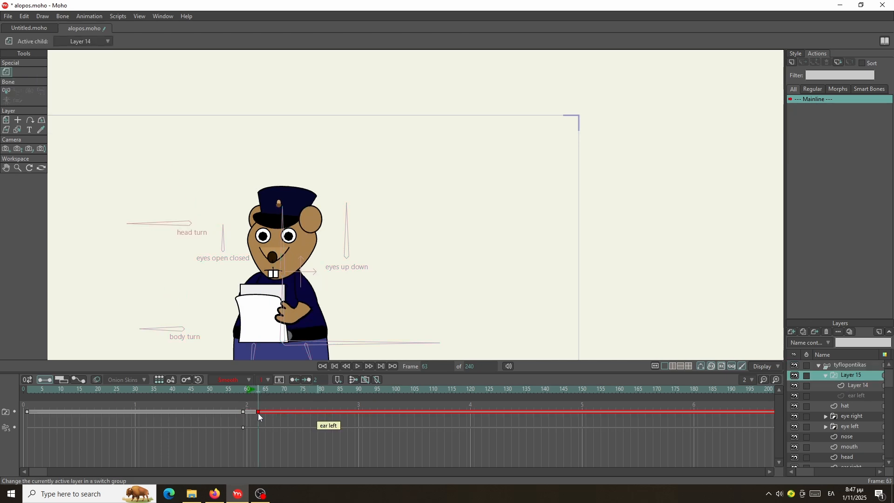
left_click(258, 413)
Scrub the frames leading up to frame 63 to check when the ear switches during the combined head and body turn
left_click(851, 364)
left_click_drag(233, 389, 253, 403)
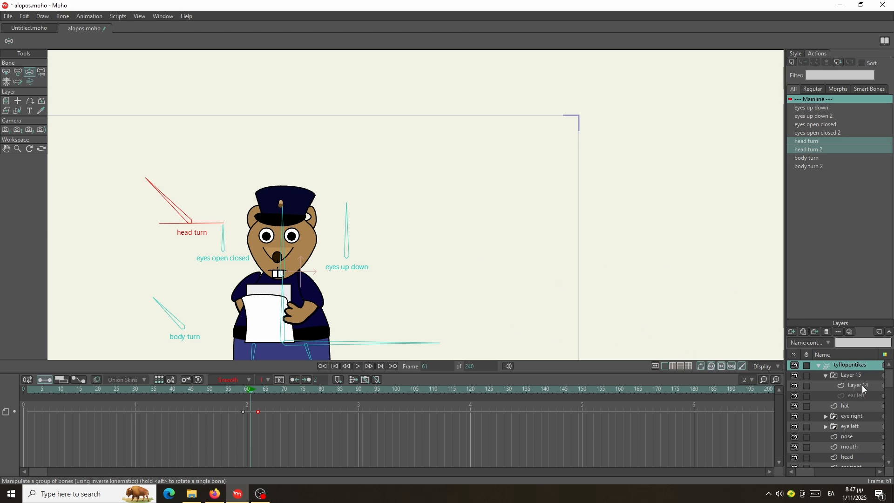
left_click(879, 377)
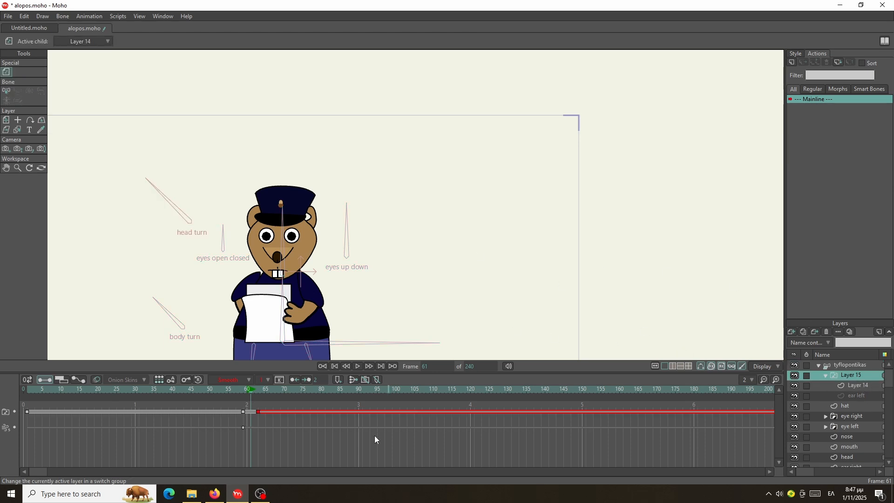
left_click_drag(250, 413, 306, 402)
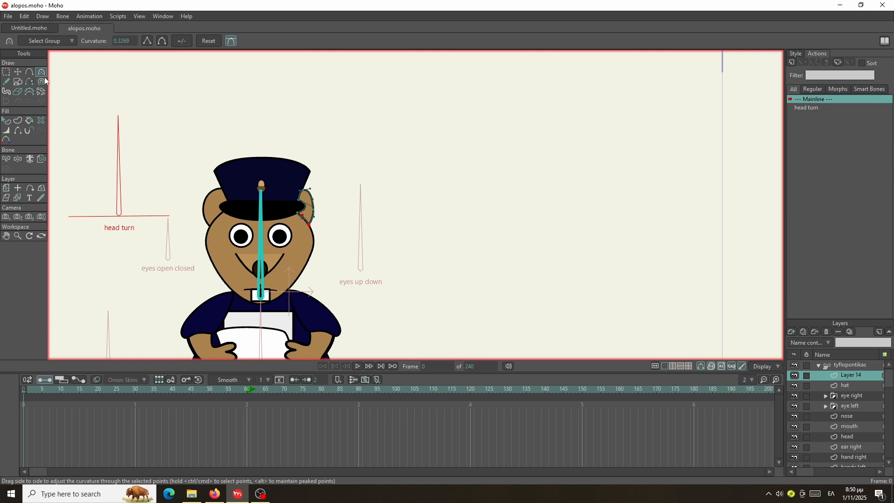
Examine the standalone Layer 14 ear with the bones upright at frame 0 and in the turned pose at frame 63
left_click(845, 367)
scroll(301, 218, "down", 2)
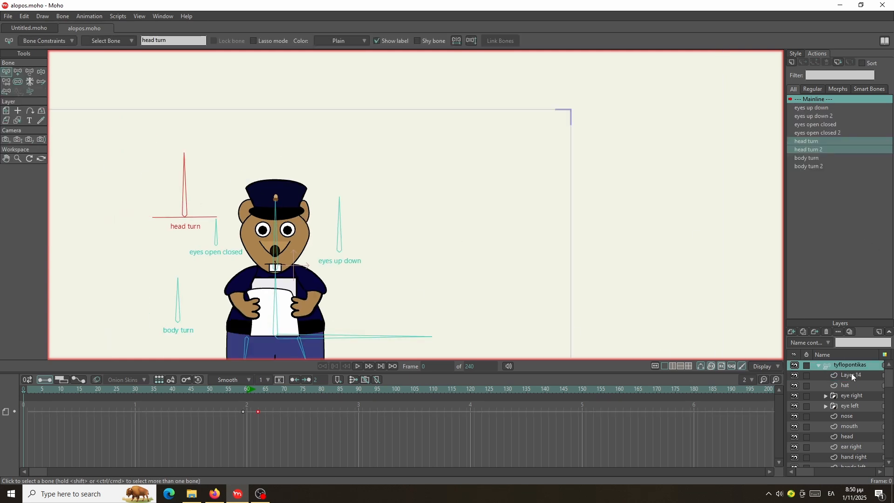
scroll(333, 345, "up", 2)
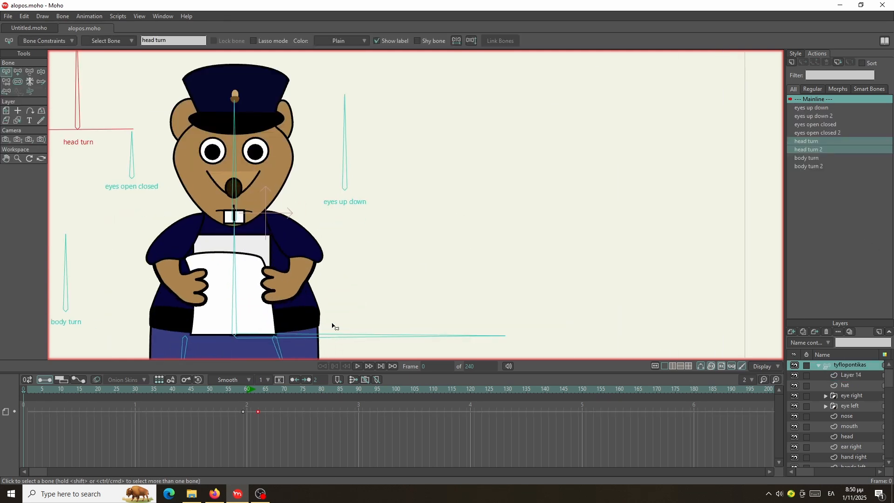
left_click(852, 375)
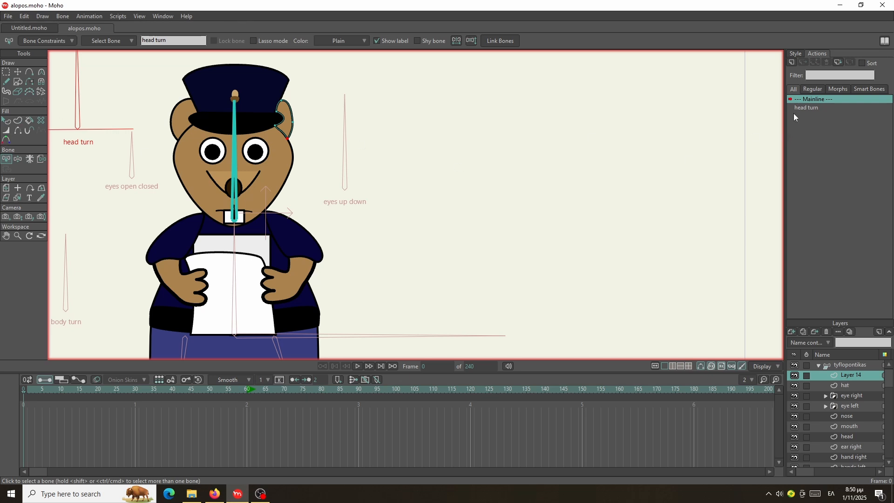
left_click(18, 160)
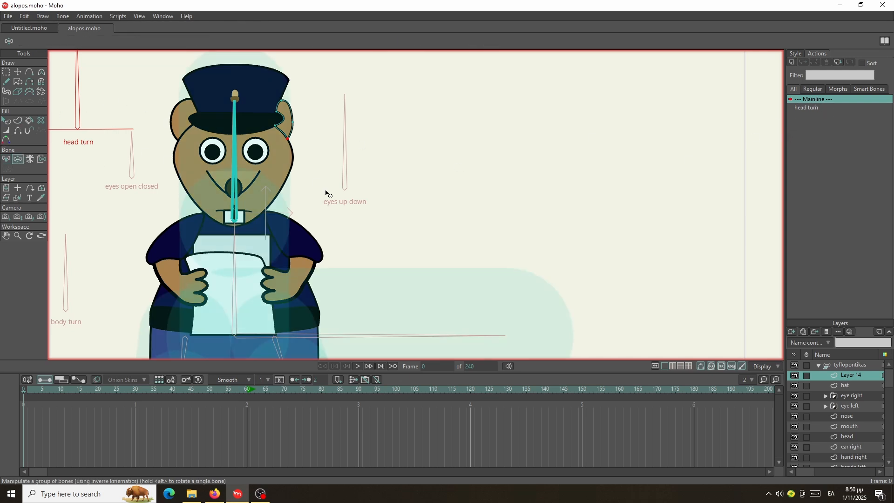
scroll(326, 194, "down", 2)
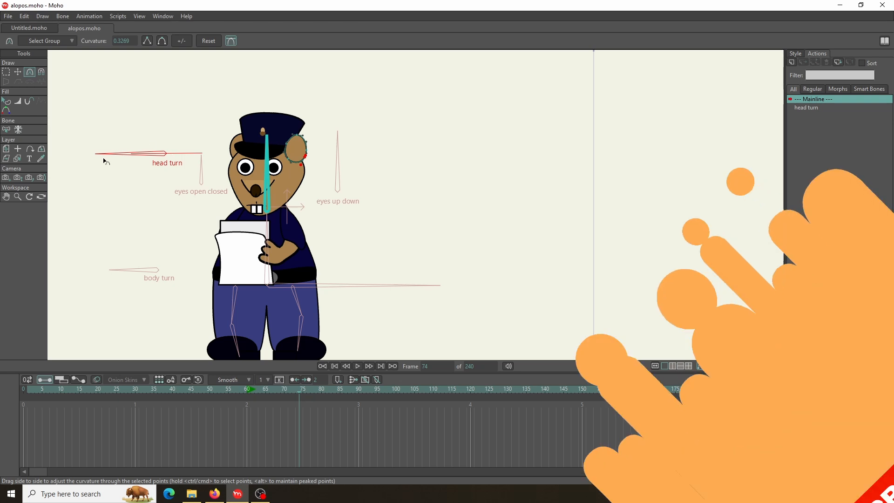
left_click(258, 392)
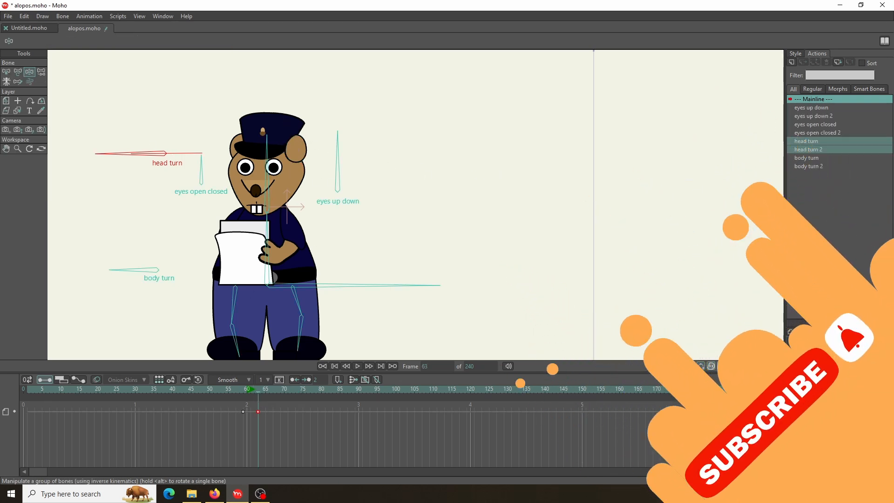
Inspect how Layer 14's ear changes shape in the head turn action up to frame 100, and return to Mainline
left_click(812, 142)
double_click(812, 142)
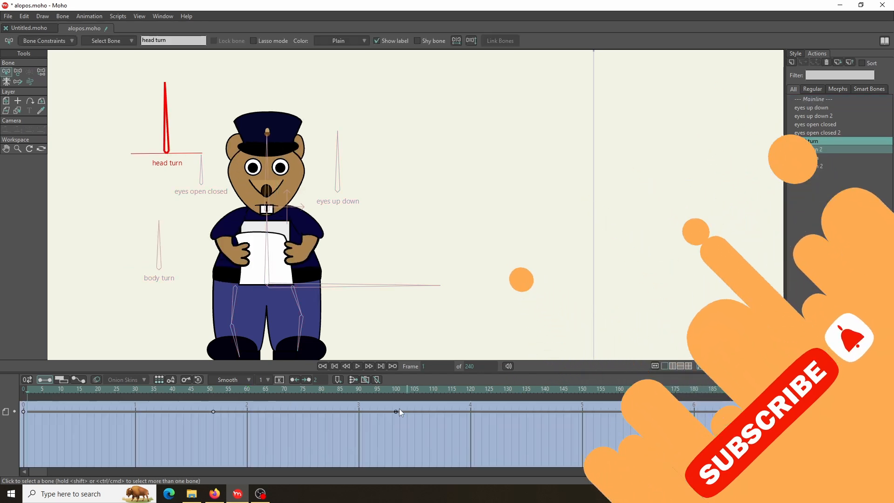
left_click(851, 375)
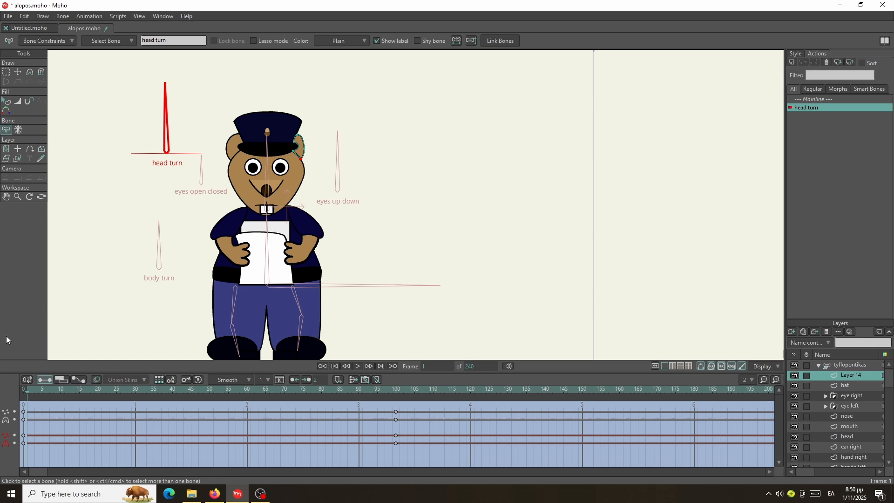
left_click(68, 393)
left_click_drag(76, 392, 396, 391)
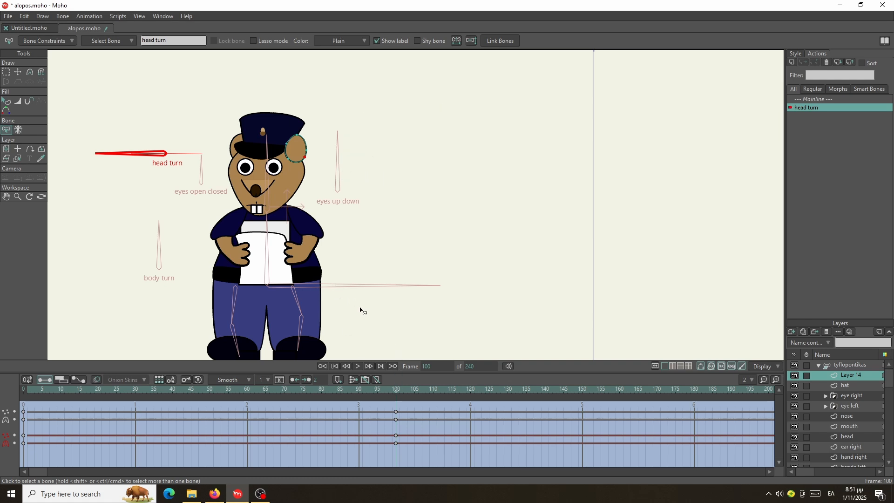
double_click(814, 99)
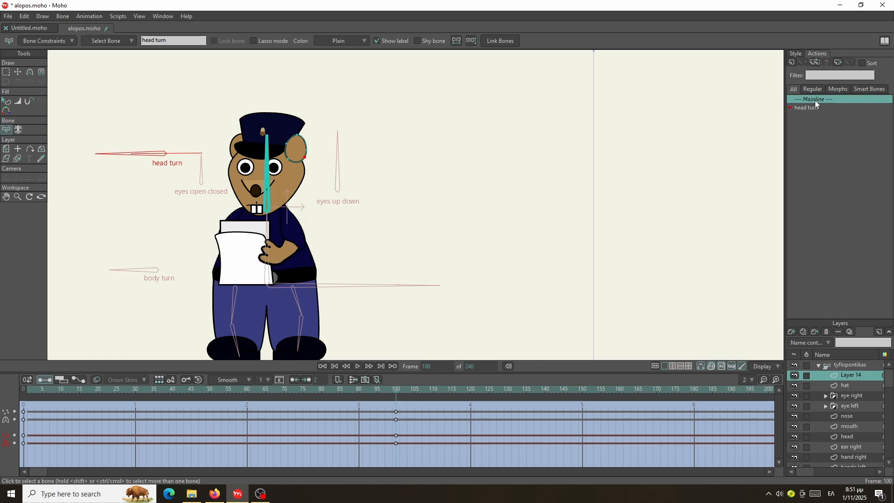
Bring the body turn and head turn bones of tyflopontikas back upright, and rotate both fully sideways at frame 77
left_click(856, 365)
key("z")
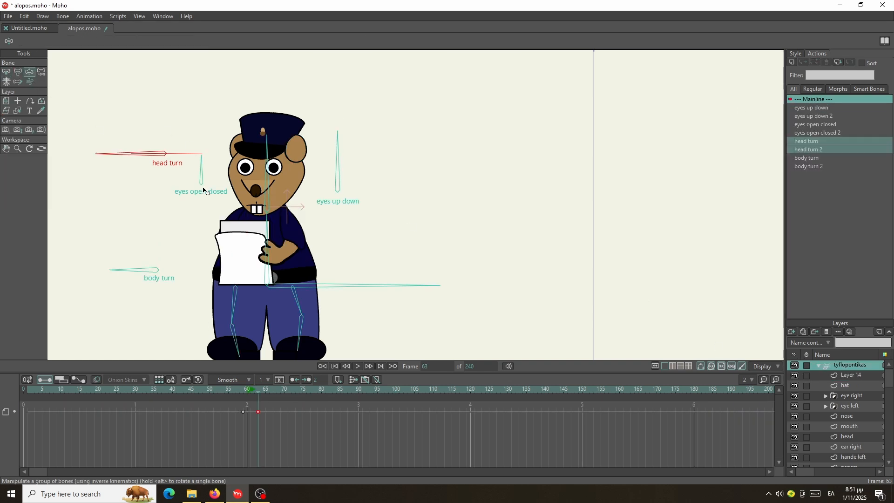
left_click(119, 270)
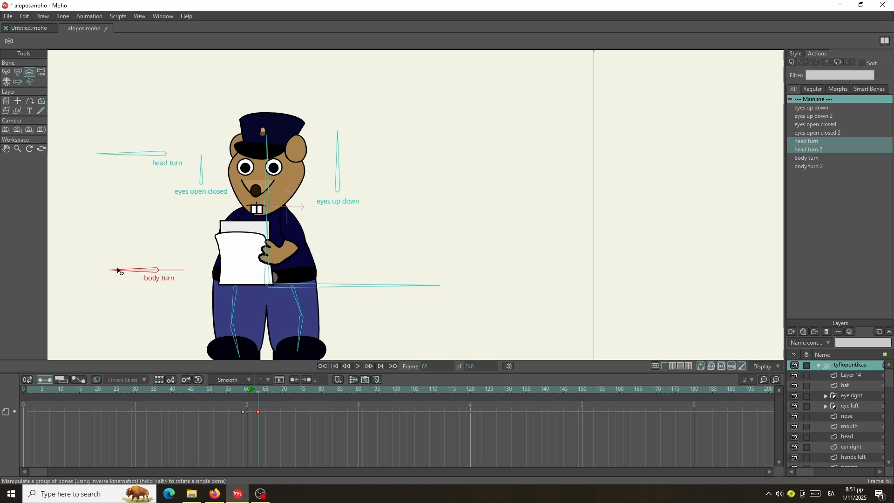
left_click_drag(119, 269, 149, 225)
left_click_drag(116, 154, 166, 86)
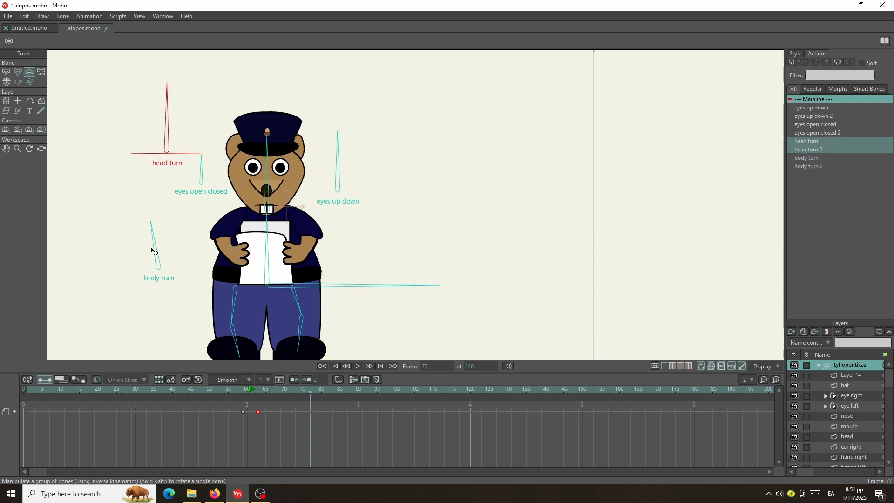
left_click_drag(151, 251, 50, 326)
left_click_drag(164, 116, 71, 197)
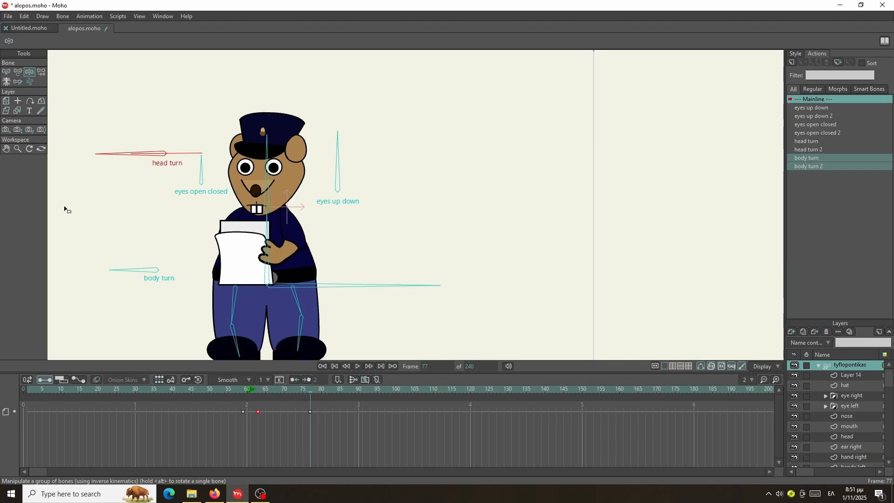